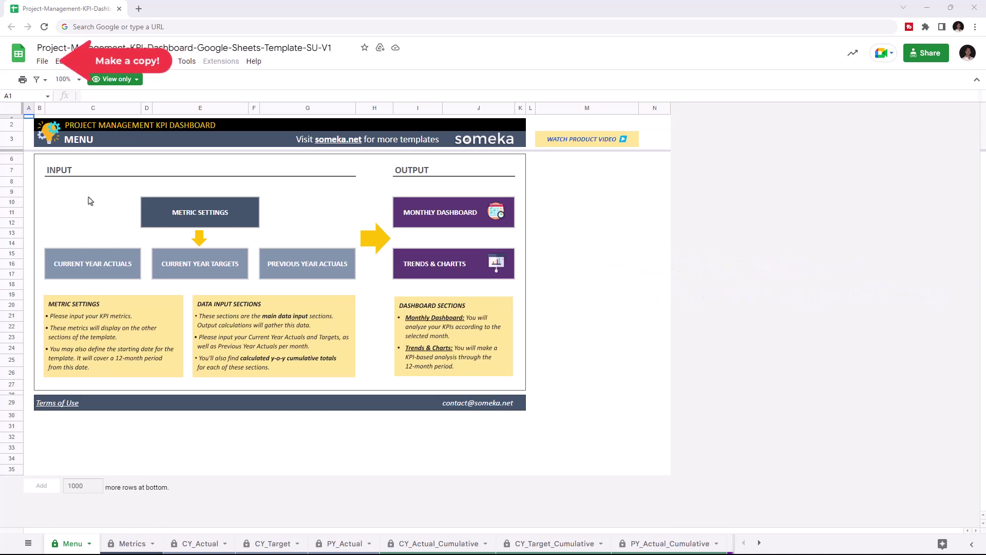
Make an editable copy of the view-only Project Management KPI Dashboard template from the File menu
{"action": "left_click", "coordinate": [43, 61]}
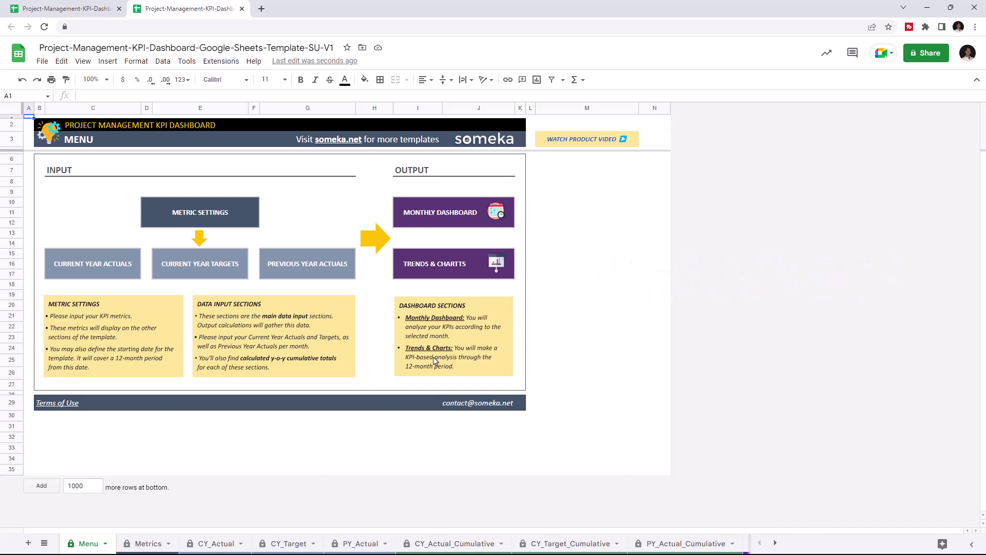
Tour the Metrics, CY_Actual, CY_Target, PY_Actual, Monthly_Analysis and KPI_Analysis sheets
{"action": "left_click", "coordinate": [162, 544]}
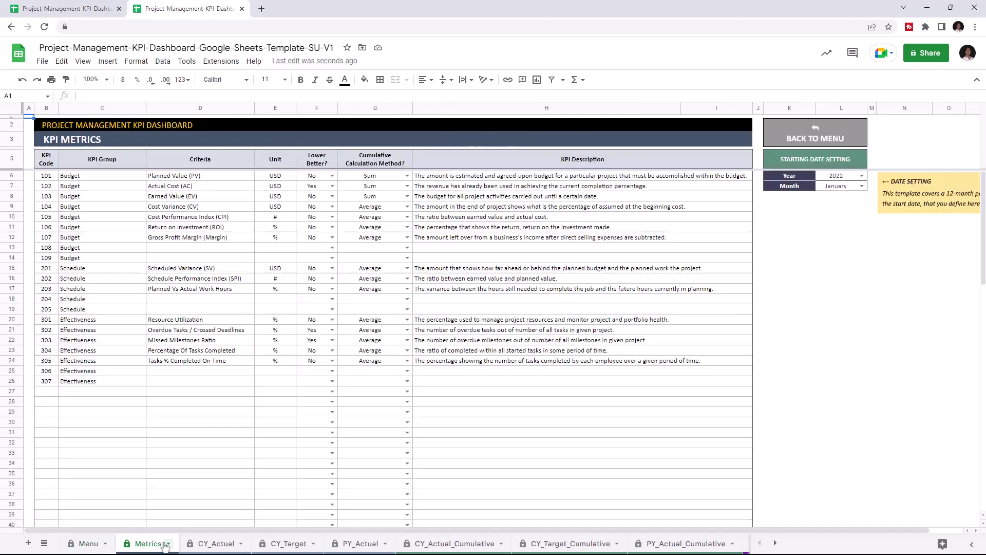
{"action": "left_click", "coordinate": [218, 545]}
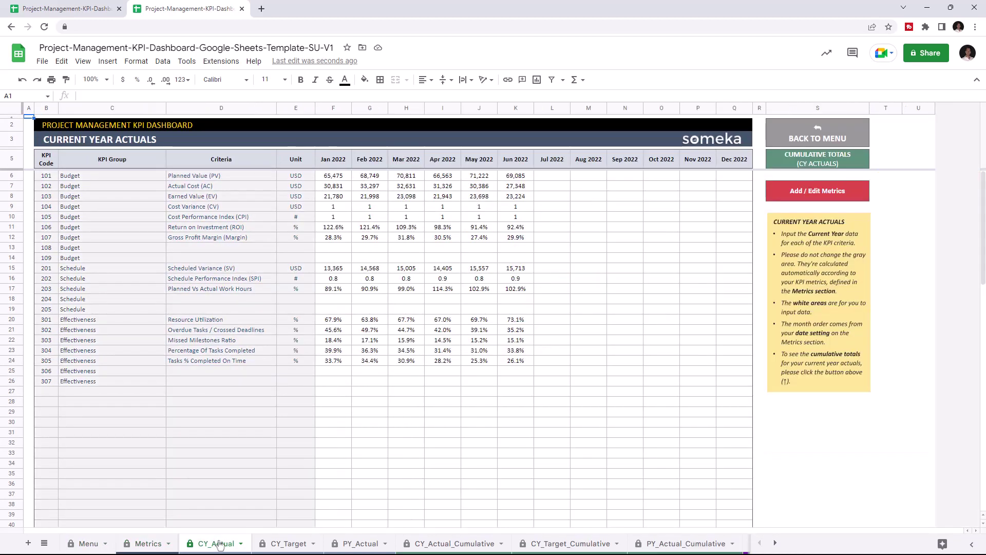
{"action": "left_click", "coordinate": [285, 544]}
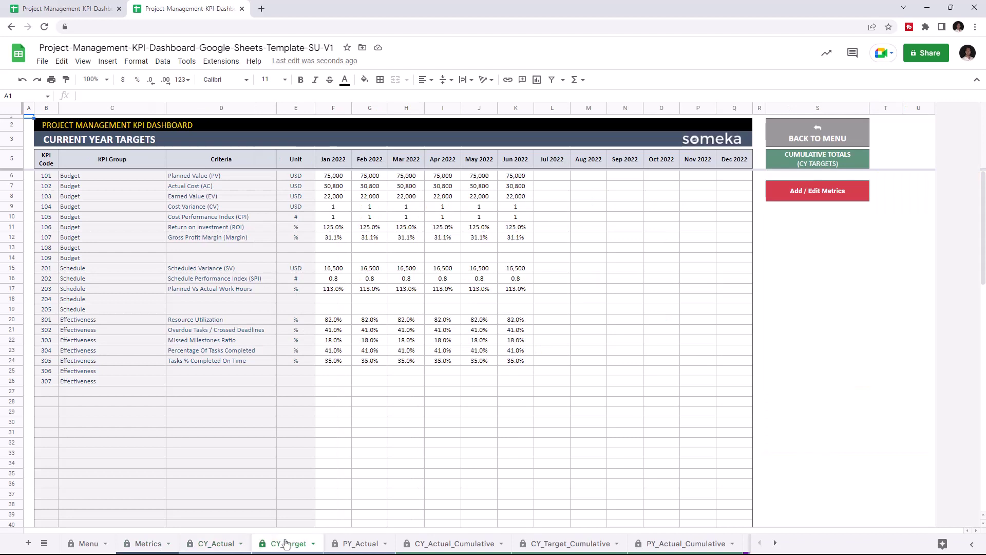
{"action": "left_click", "coordinate": [358, 543]}
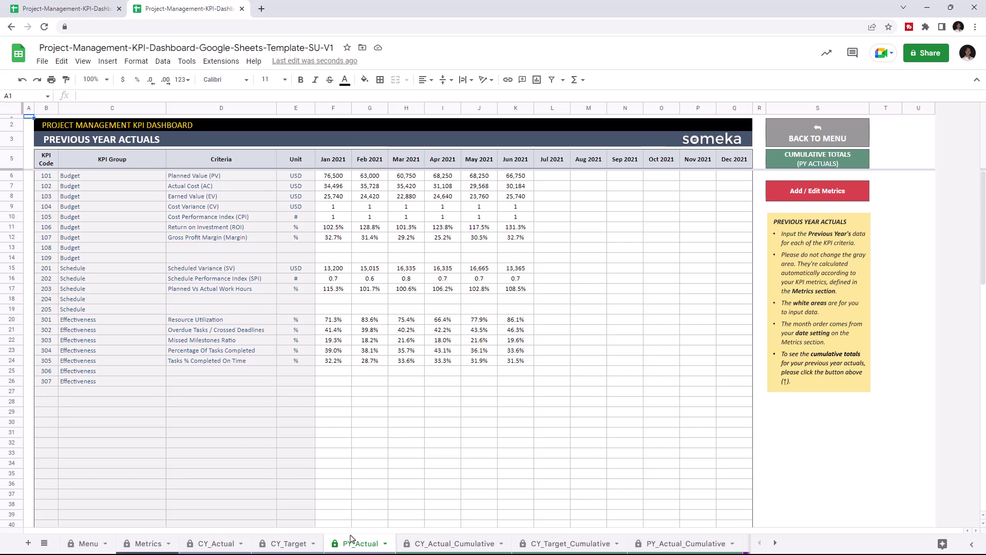
{"action": "scroll", "coordinate": [455, 543], "scroll_direction": "down", "scroll_amount": 3}
{"action": "scroll", "coordinate": [454, 543], "scroll_direction": "down", "scroll_amount": 2}
{"action": "left_click", "coordinate": [539, 543]}
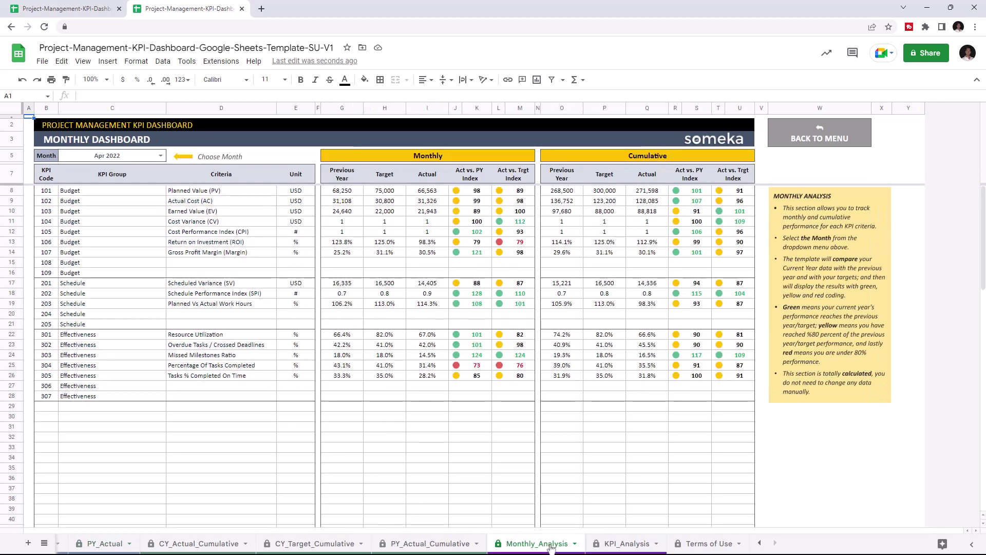
{"action": "left_click", "coordinate": [626, 544]}
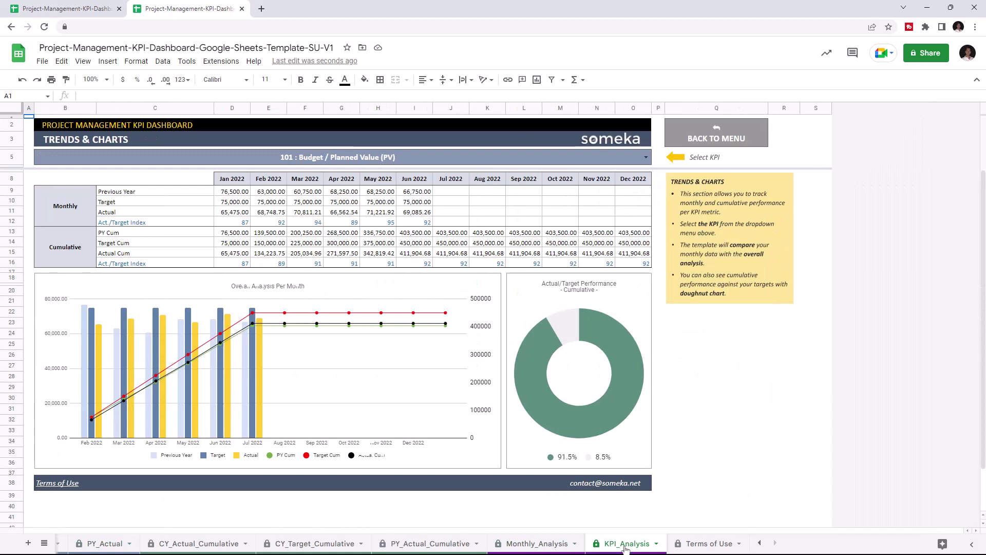
{"action": "left_click", "coordinate": [759, 543]}
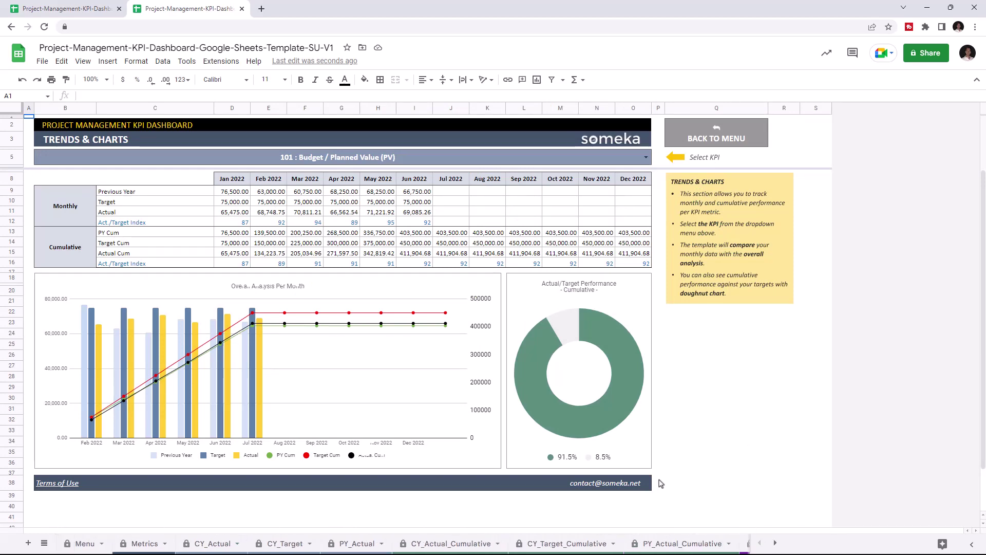
Return to the Metrics sheet and check the start year options, leaving them unchanged
{"action": "left_click", "coordinate": [145, 544]}
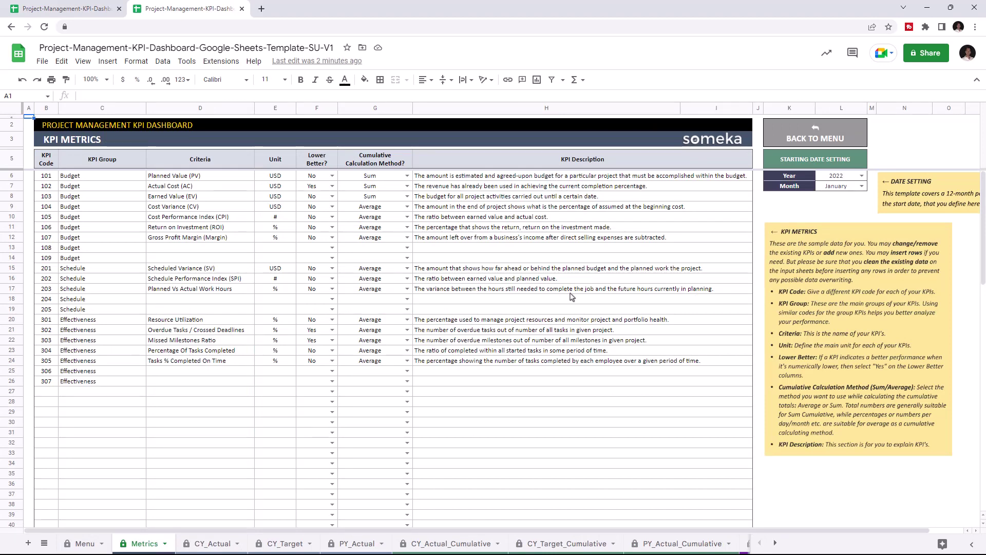
{"action": "left_click", "coordinate": [864, 176]}
{"action": "left_click", "coordinate": [867, 159]}
{"action": "left_click", "coordinate": [864, 177]}
{"action": "left_click", "coordinate": [874, 153]}
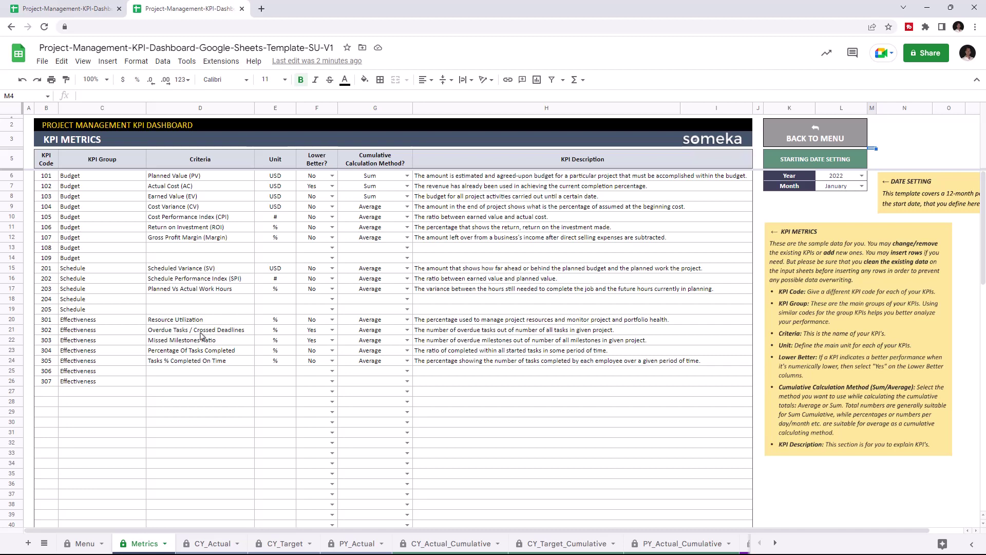
Enter Profit in USD for KPI 108, with Lower Better set to No and Sum cumulative calculation
{"action": "left_click", "coordinate": [206, 252]}
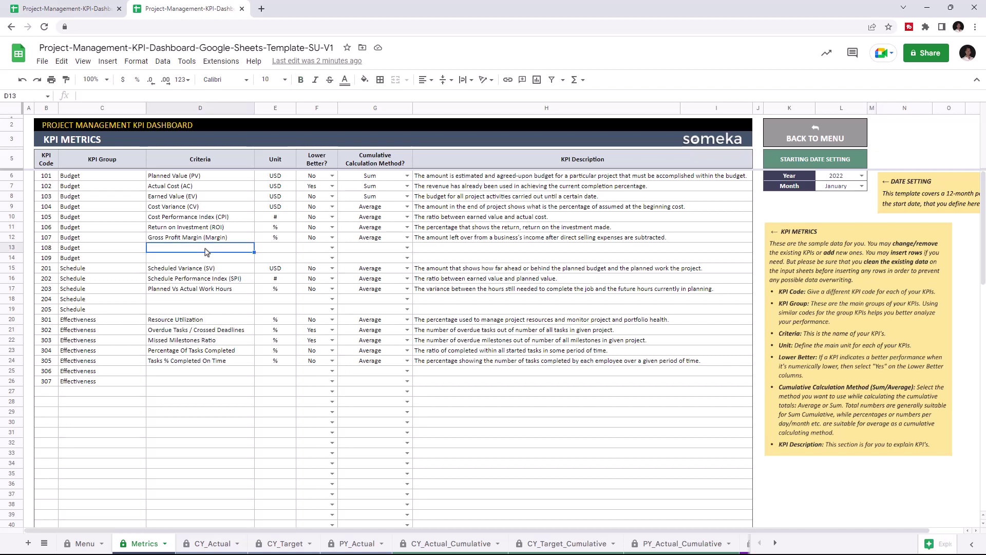
{"action": "type", "text": "Profit"}
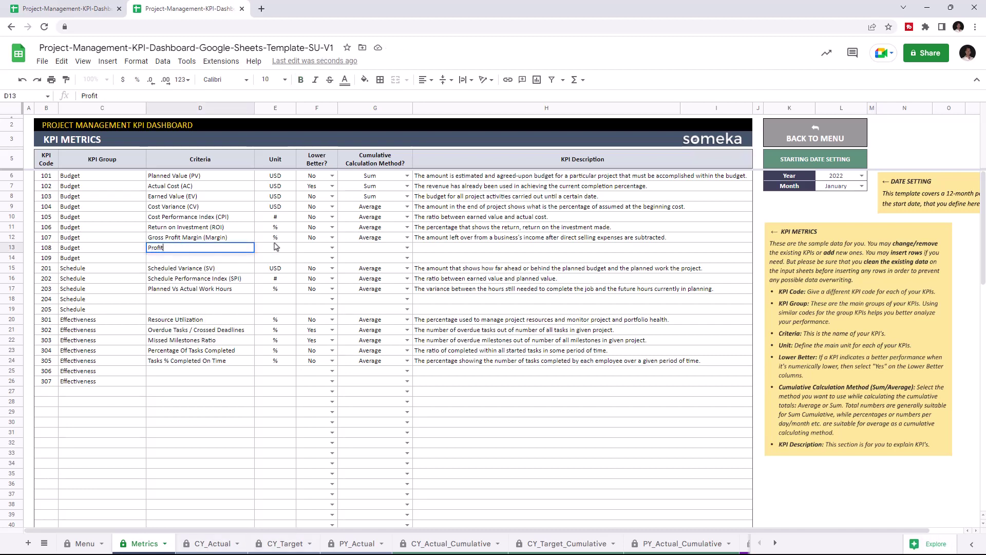
{"action": "left_click", "coordinate": [275, 247]}
{"action": "type", "text": "USD"}
{"action": "left_click", "coordinate": [334, 248]}
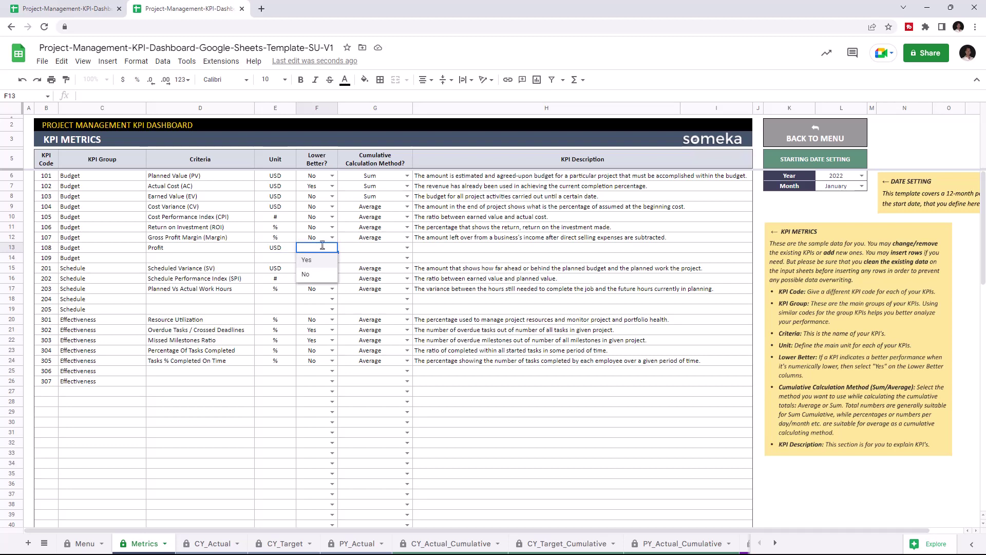
{"action": "left_click", "coordinate": [307, 275]}
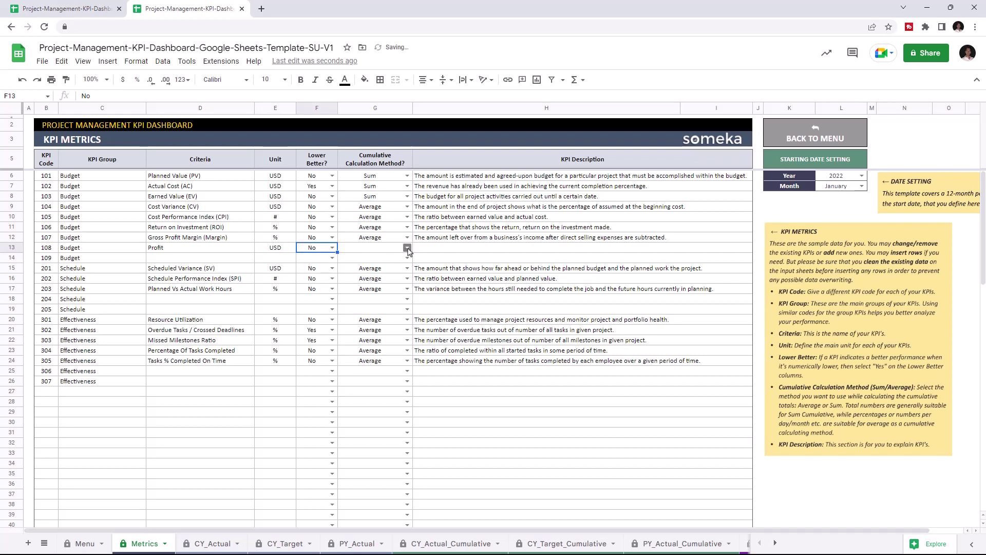
{"action": "left_click", "coordinate": [407, 248]}
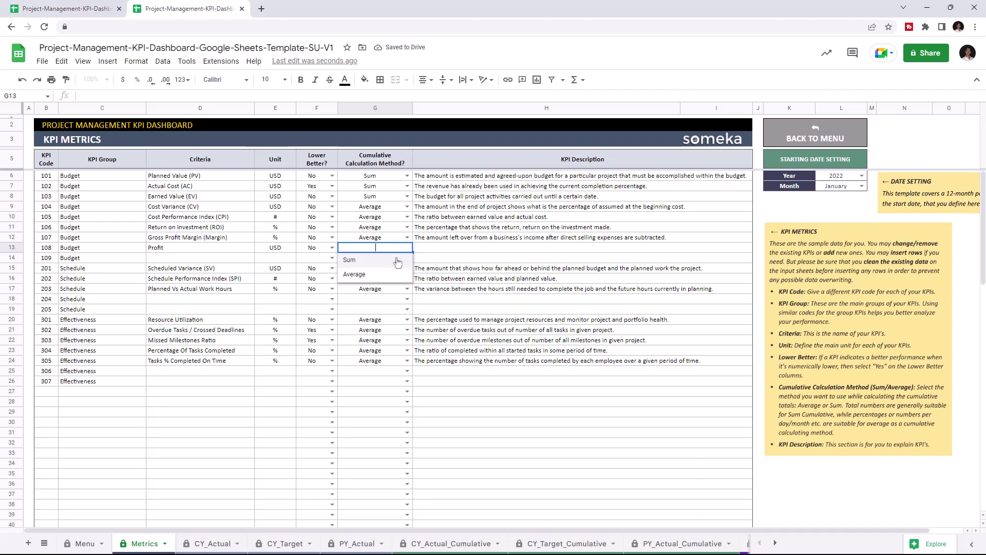
{"action": "left_click", "coordinate": [397, 262]}
{"action": "left_click", "coordinate": [446, 252]}
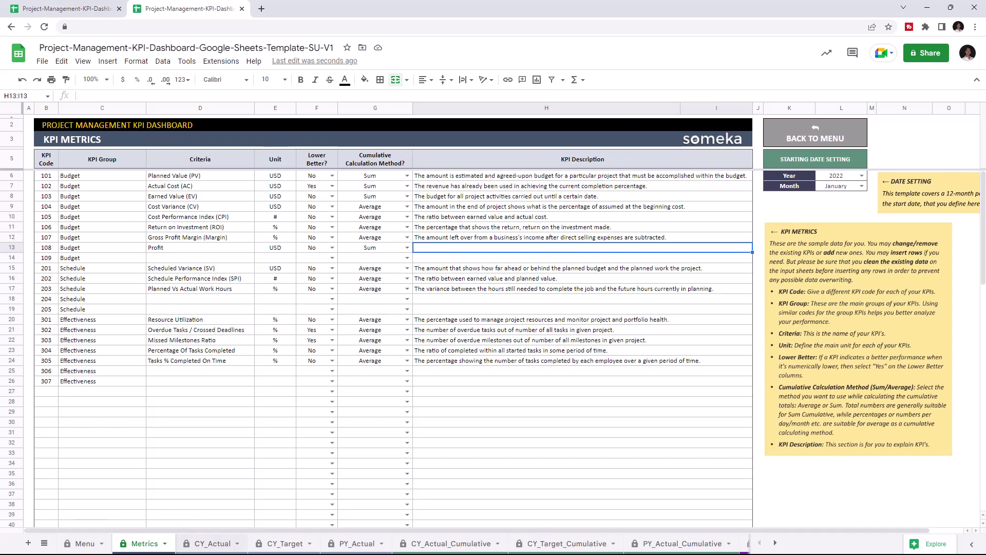
Enter the January–June 2022 Profit actuals in F13:K13 on CY_Actual
{"action": "left_click", "coordinate": [207, 544]}
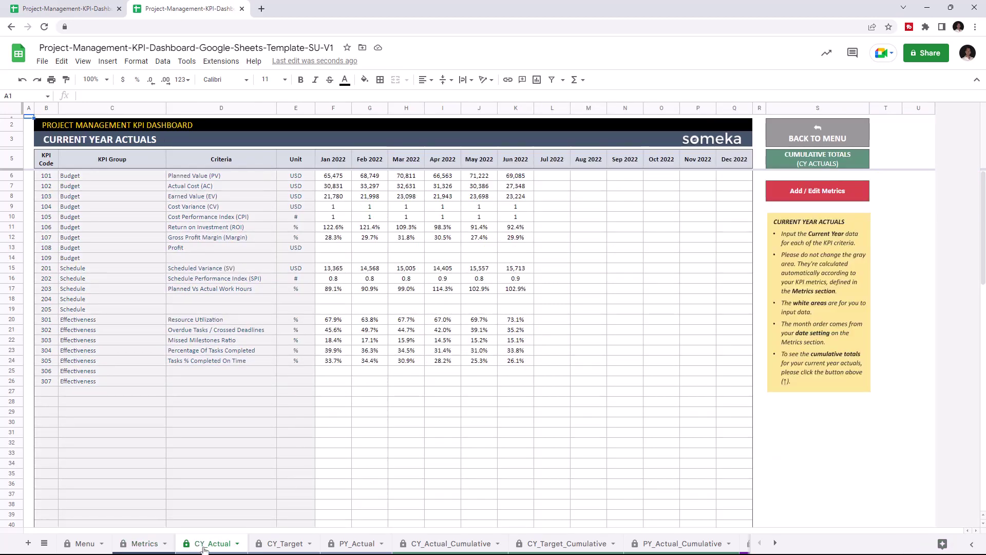
{"action": "left_click", "coordinate": [212, 250]}
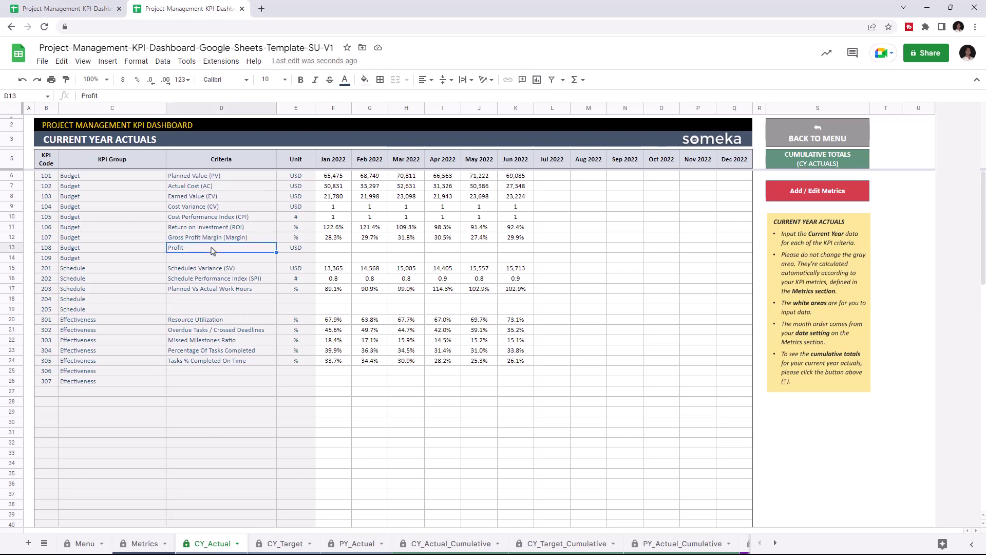
{"action": "left_click", "coordinate": [339, 247]}
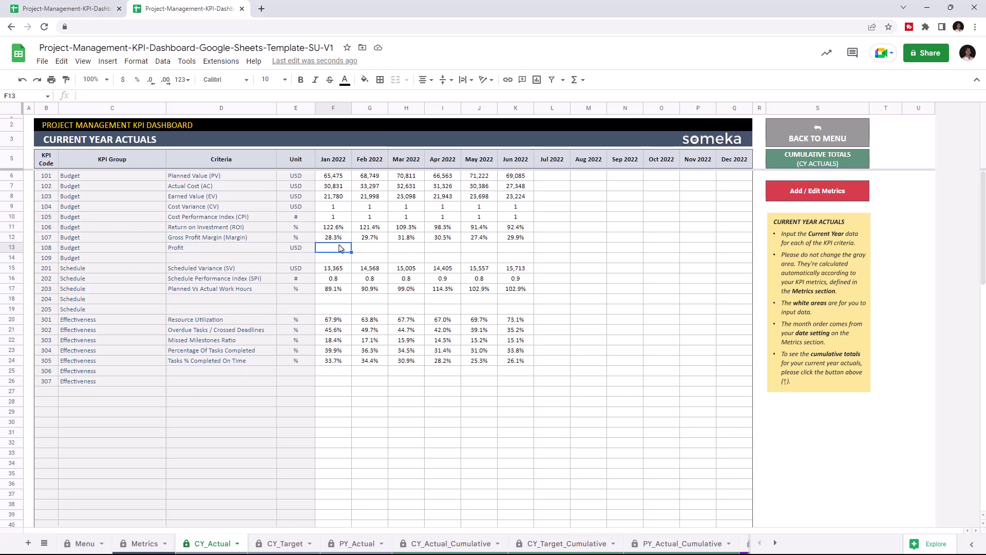
{"action": "type", "text": "24000"}
{"action": "left_click", "coordinate": [362, 250]}
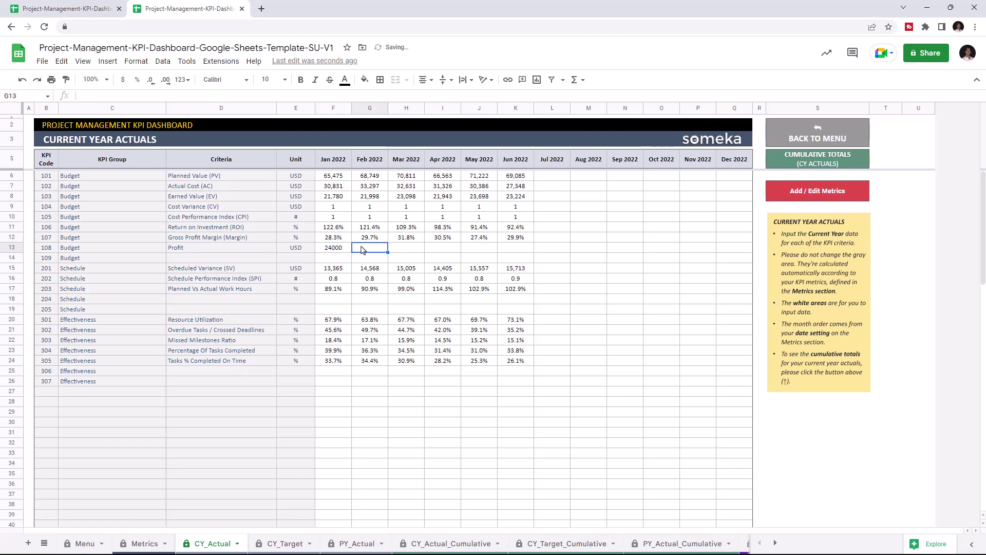
{"action": "type", "text": "27000"}
{"action": "left_click", "coordinate": [406, 248]}
{"action": "type", "text": "26000"}
{"action": "left_click", "coordinate": [443, 248]}
{"action": "type", "text": "28000"}
{"action": "left_click", "coordinate": [480, 247]}
{"action": "type", "text": "30000"}
{"action": "left_click", "coordinate": [515, 247]}
{"action": "type", "text": "30000"}
Set a 30000 Profit target on CY_Target and fill it through June
{"action": "left_click", "coordinate": [289, 544]}
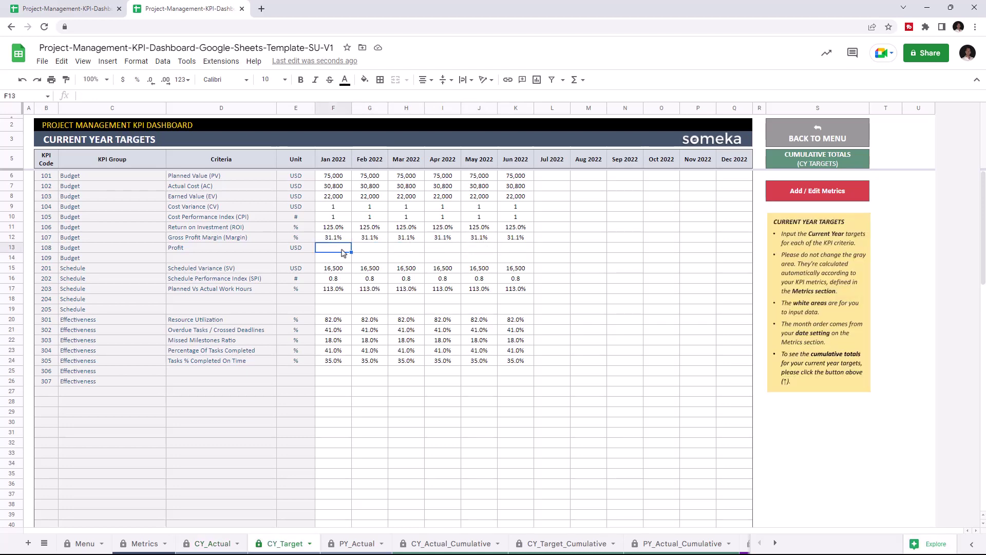
{"action": "type", "text": "30000"}
{"action": "left_click_drag", "start_coordinate": [352, 252], "coordinate": [525, 250]}
Enter 2021 Profit actuals 25000, 24000, 26000, 24500, 28000, 28000, then view the cumulative totals
{"action": "left_click", "coordinate": [371, 545]}
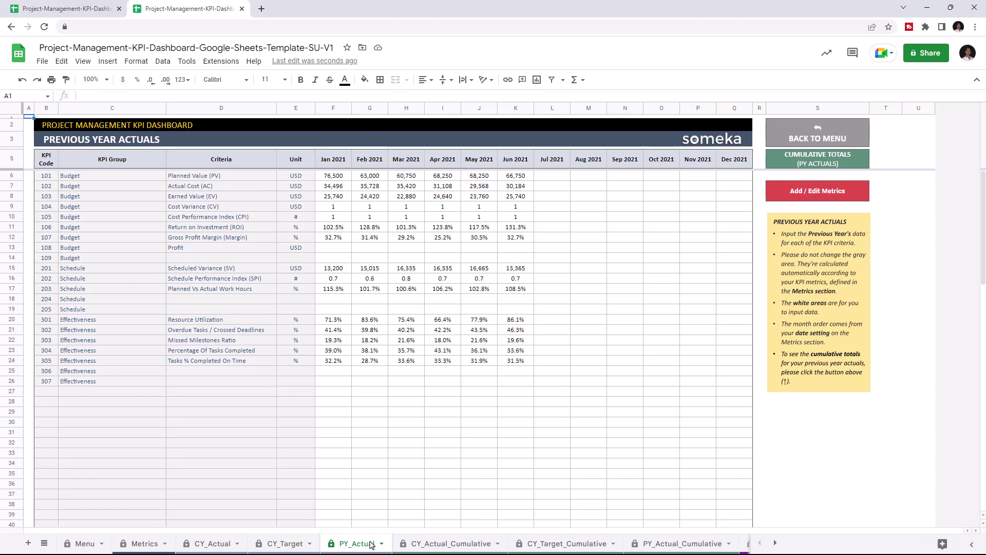
{"action": "left_click", "coordinate": [333, 247]}
{"action": "type", "text": "25000"}
{"action": "key", "text": "Tab"}
{"action": "type", "text": "24000"}
{"action": "key", "text": "Tab"}
{"action": "type", "text": "26000"}
{"action": "key", "text": "Tab"}
{"action": "type", "text": "24500"}
{"action": "key", "text": "Tab"}
{"action": "type", "text": "28000"}
{"action": "key", "text": "Tab"}
{"action": "type", "text": "28000"}
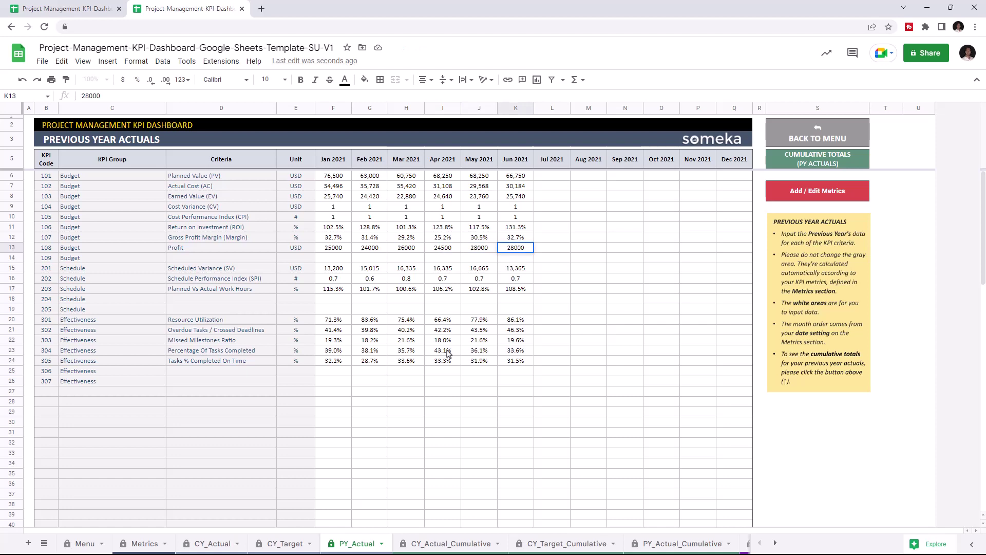
{"action": "left_click", "coordinate": [456, 543]}
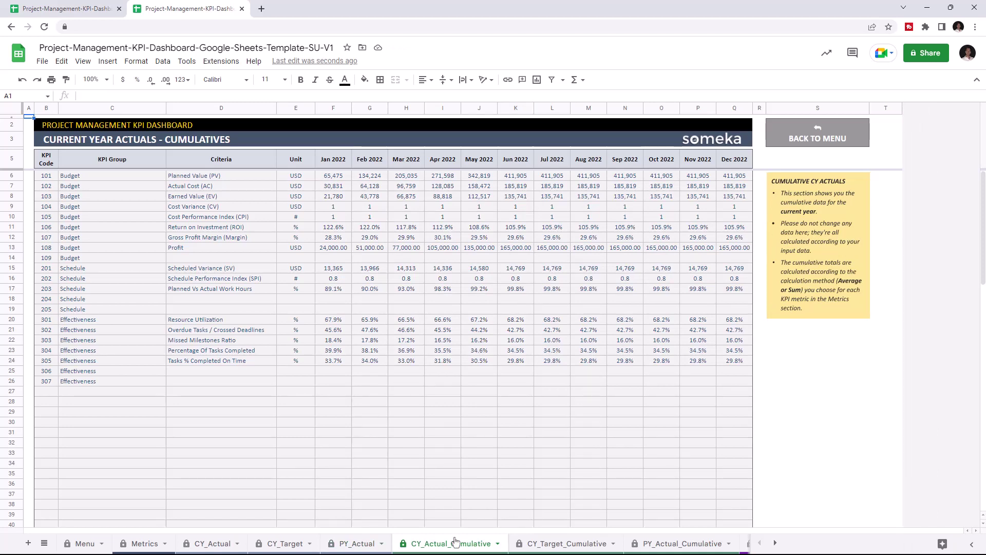
View the CY_Target_Cumulative and PY_Actual_Cumulative sheets, then the Monthly_Analysis dashboard showing Profit
{"action": "left_click", "coordinate": [567, 547]}
{"action": "left_click", "coordinate": [669, 542]}
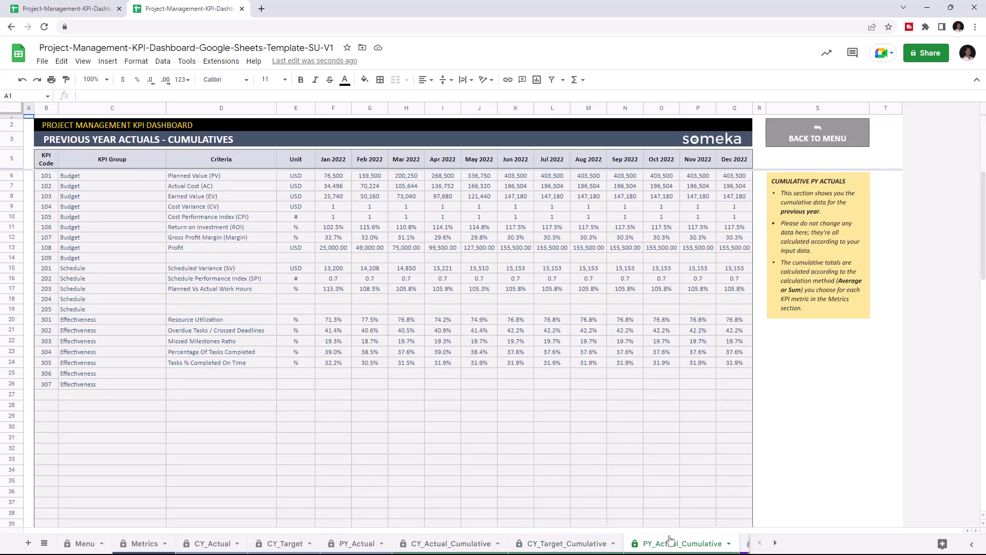
{"action": "left_click", "coordinate": [775, 543]}
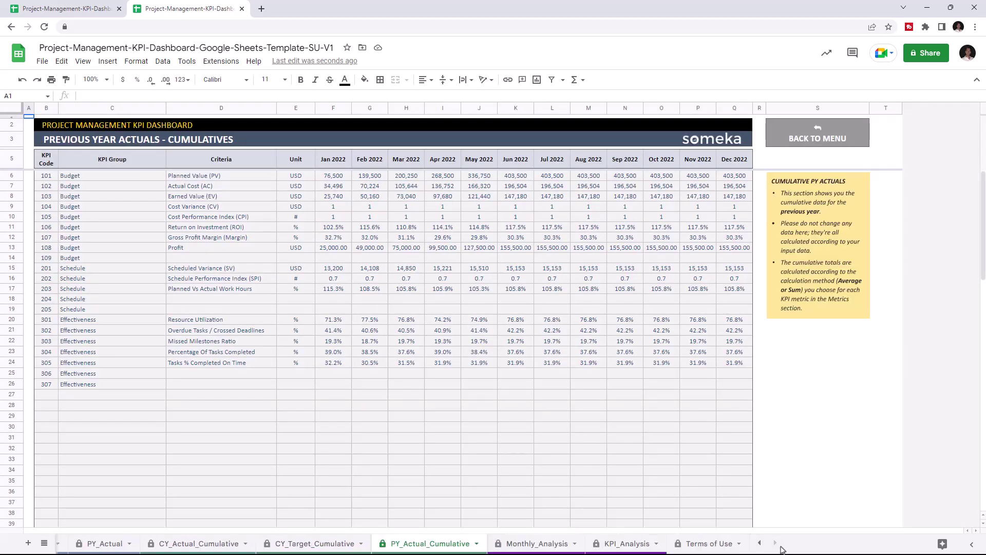
{"action": "left_click", "coordinate": [540, 544]}
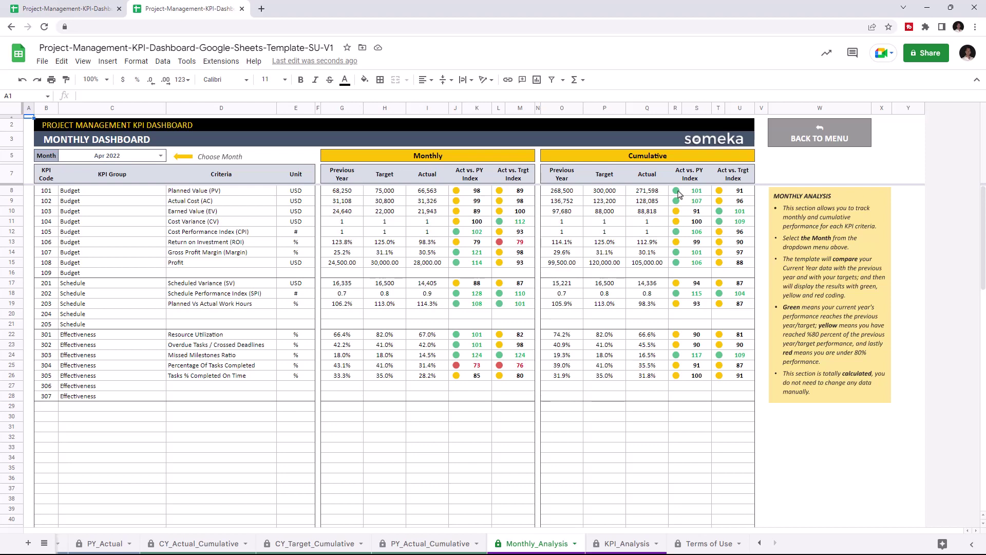
Preview May 2022 on the monthly dashboard, return it to Apr 2022, and open KPI_Analysis
{"action": "left_click", "coordinate": [161, 155]}
{"action": "left_click", "coordinate": [116, 226]}
{"action": "left_click", "coordinate": [148, 157]}
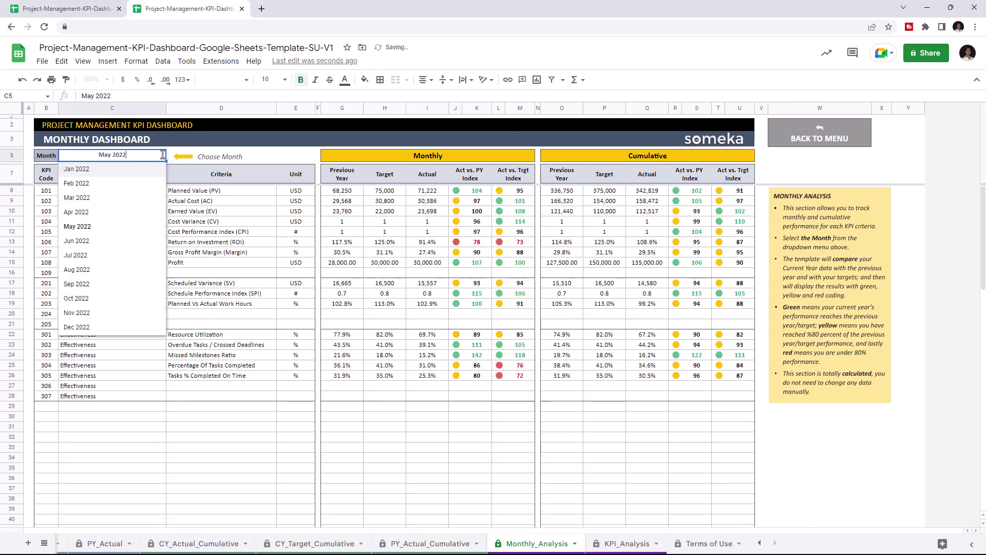
{"action": "left_click", "coordinate": [139, 211]}
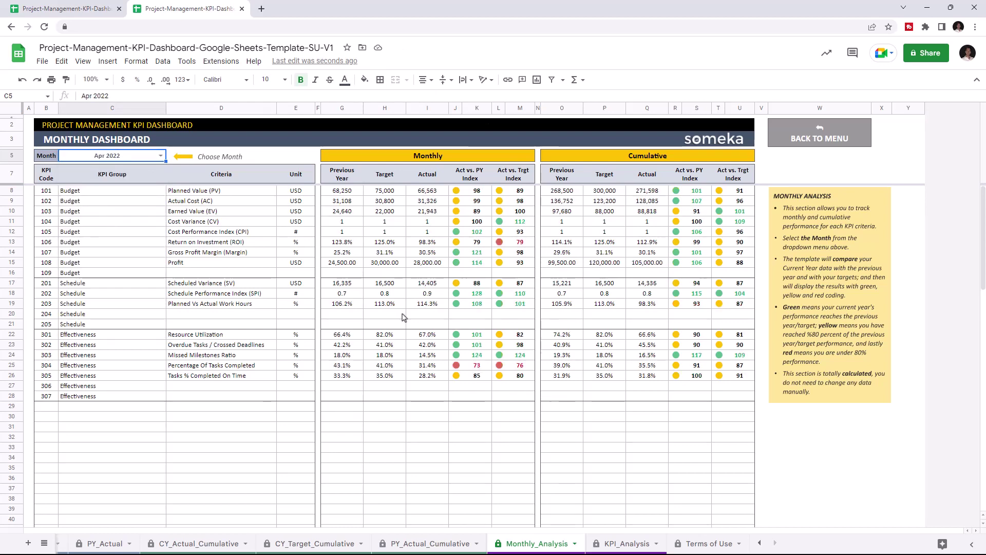
{"action": "left_click", "coordinate": [617, 544]}
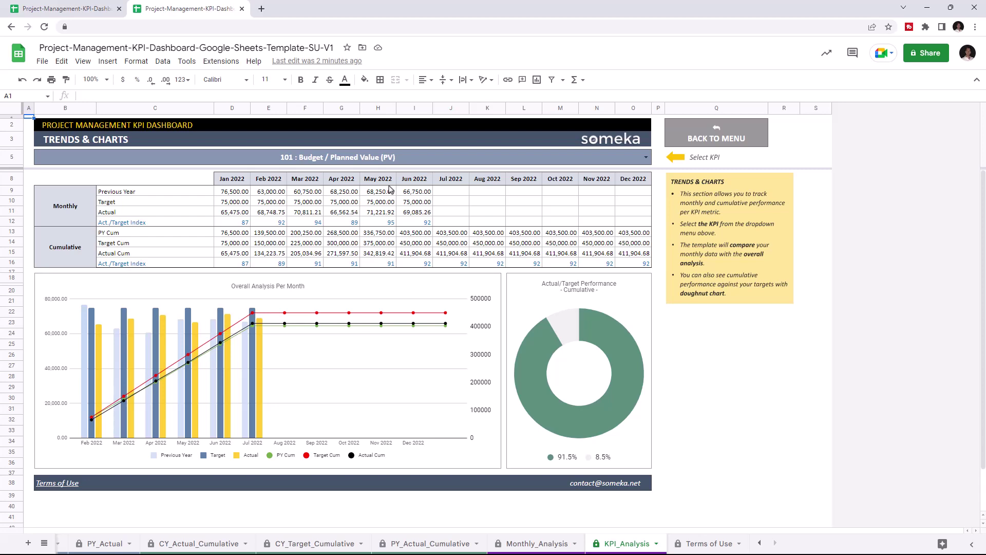
Step through KPIs, starting with Actual Cost (AC) and ending on 301 Effectiveness / Resource Utilization
{"action": "left_click", "coordinate": [645, 157]}
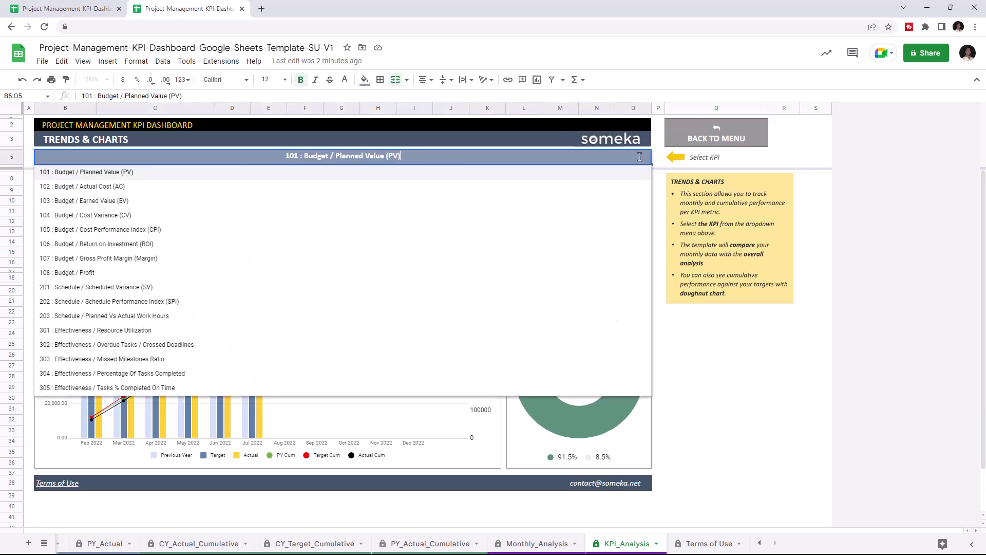
{"action": "left_click", "coordinate": [108, 186]}
{"action": "left_click", "coordinate": [647, 160]}
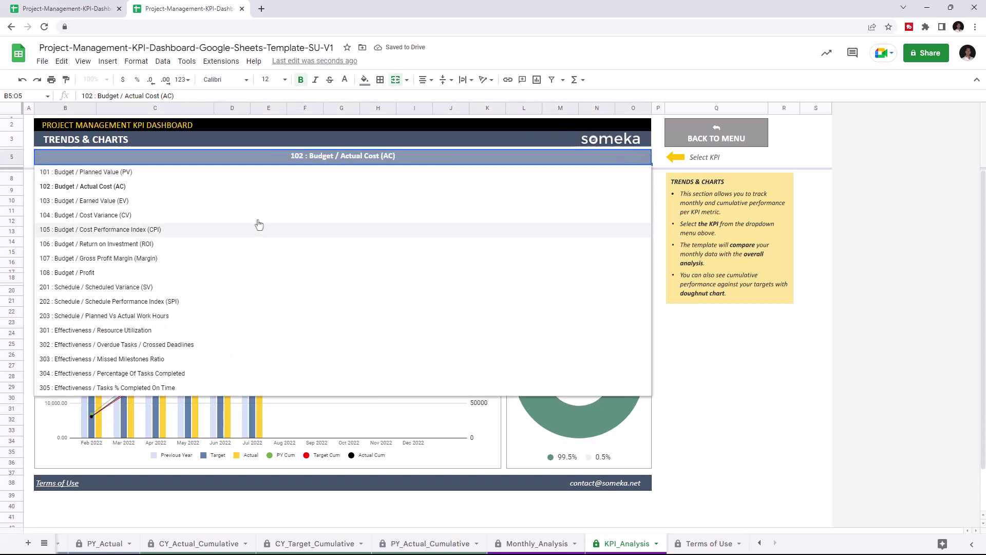
{"action": "left_click", "coordinate": [258, 220]}
{"action": "key", "text": "Return"}
{"action": "left_click", "coordinate": [165, 258]}
{"action": "key", "text": "Return"}
{"action": "left_click", "coordinate": [167, 302]}
{"action": "key", "text": "Return"}
{"action": "left_click", "coordinate": [170, 330]}
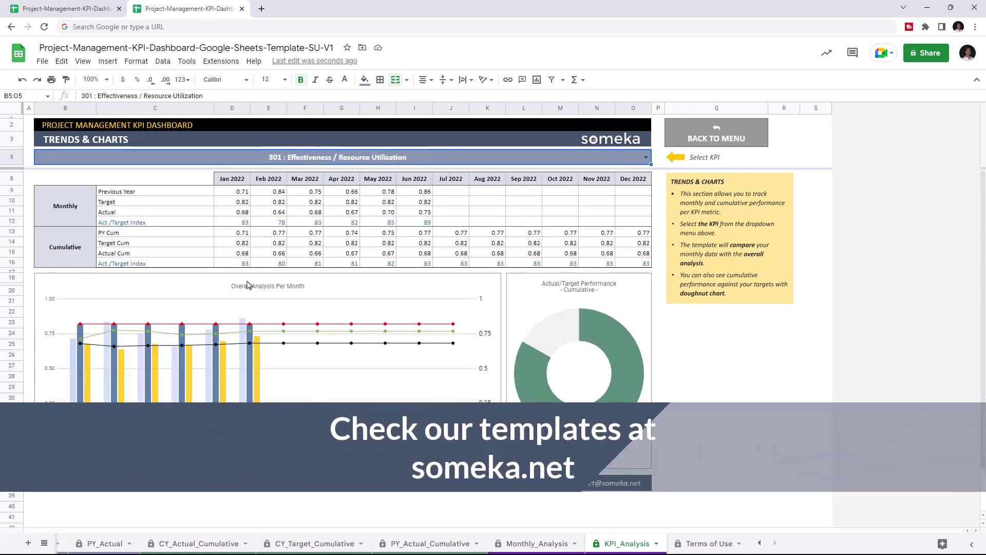